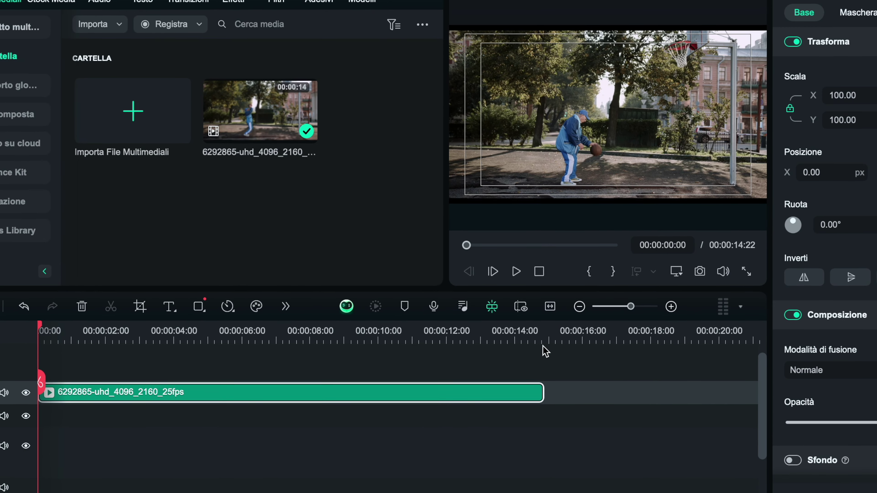
- Preview the basketball clip and enable Motion Tracking on it with the playhead at the clip's start
key(space)
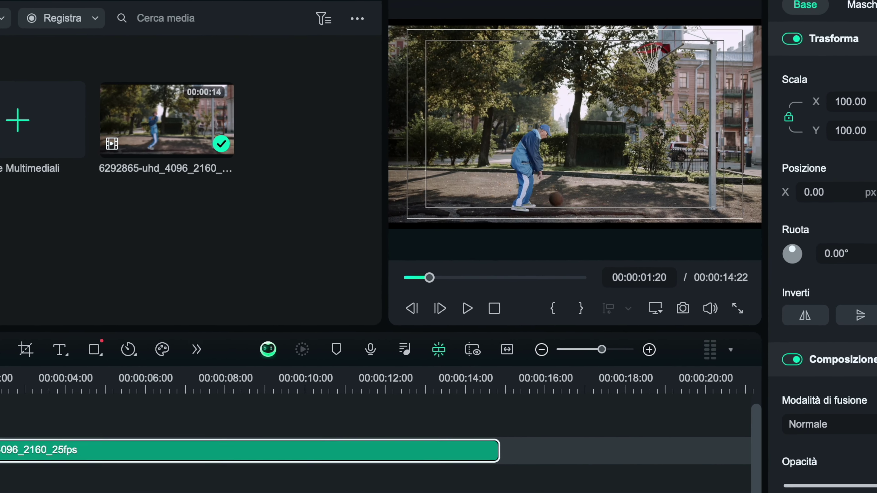
drag(80, 379, 281, 383)
drag(149, 464, 19, 338)
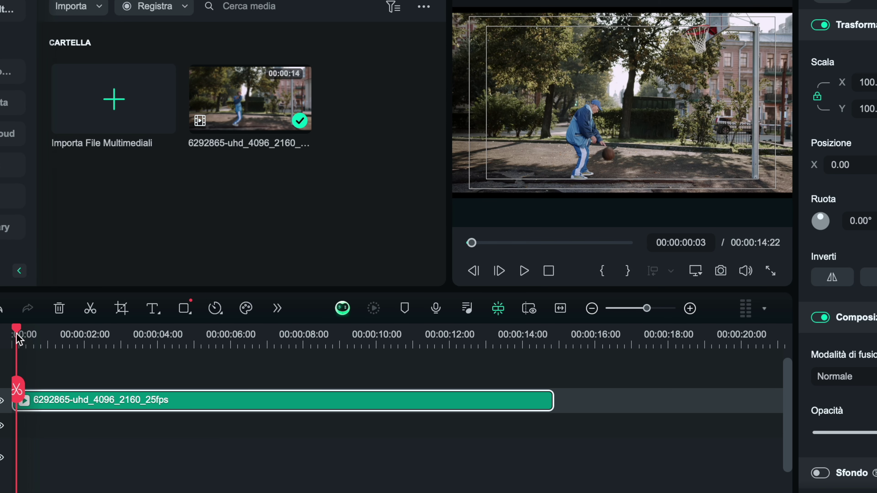
drag(18, 339, 13, 338)
click(277, 308)
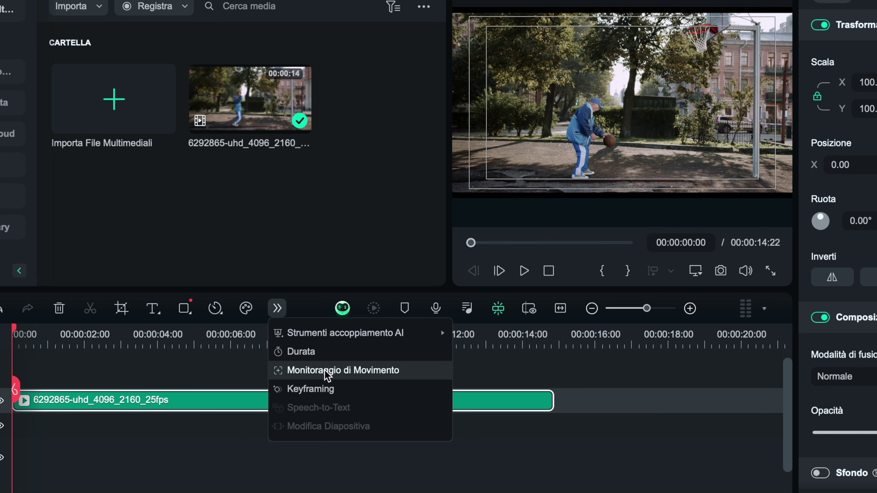
click(327, 371)
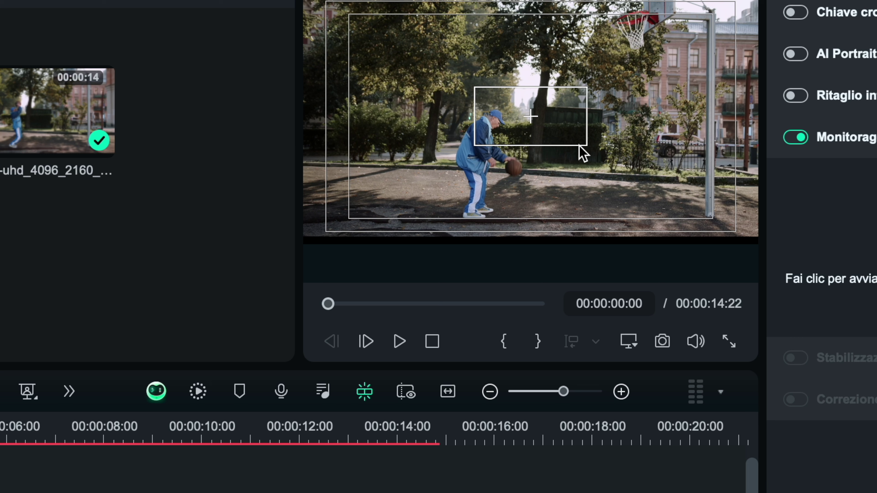
- Fit the motion tracking box tightly around the basketball in an enlarged preview, and run the tracking
click(562, 147)
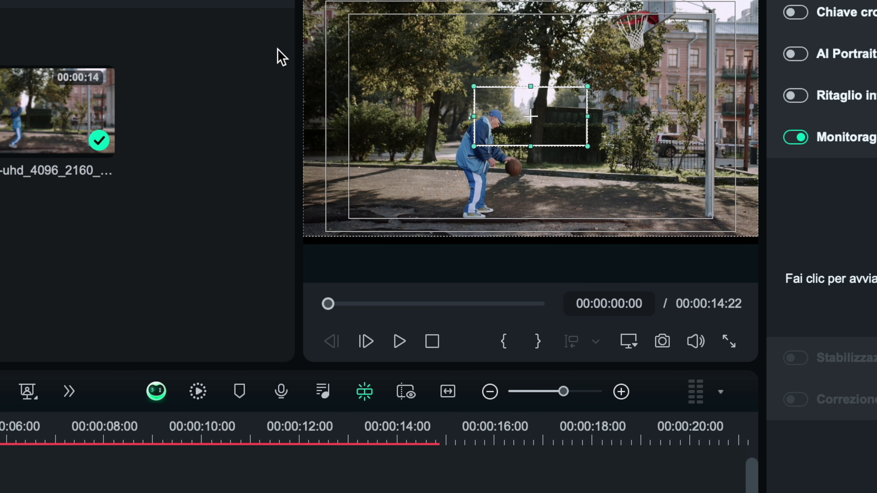
drag(297, 47, 139, 65)
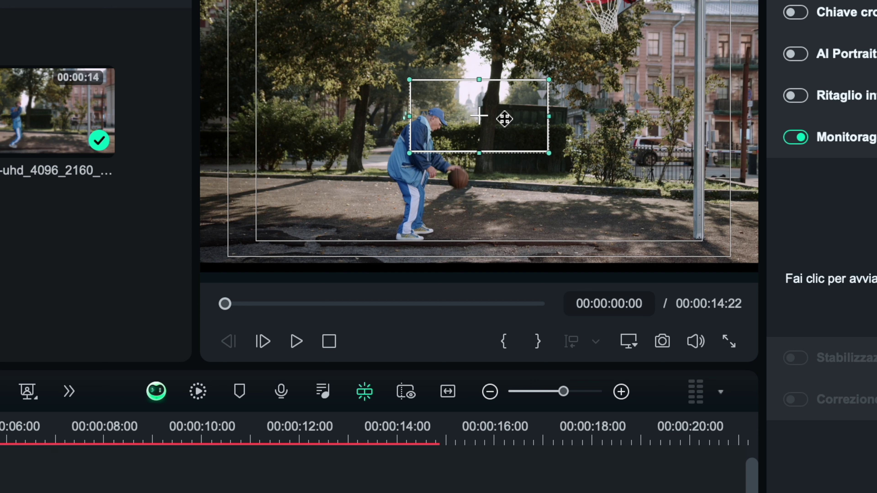
drag(479, 116, 479, 171)
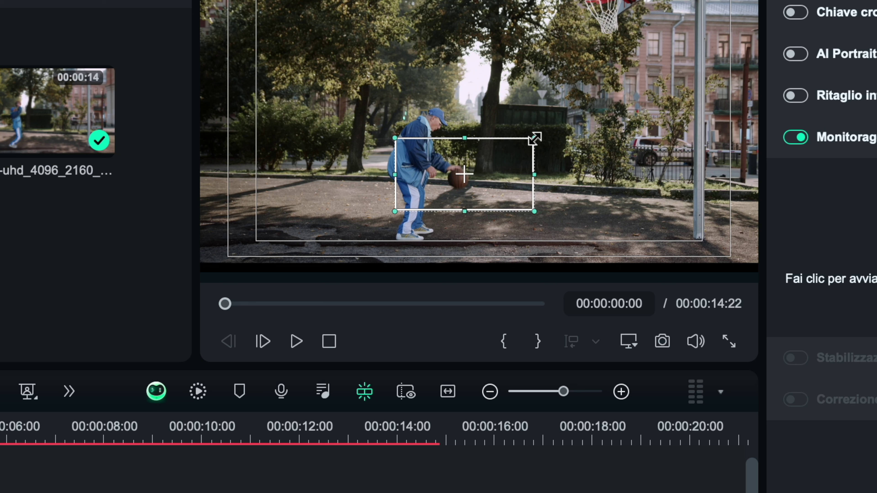
drag(535, 137, 506, 161)
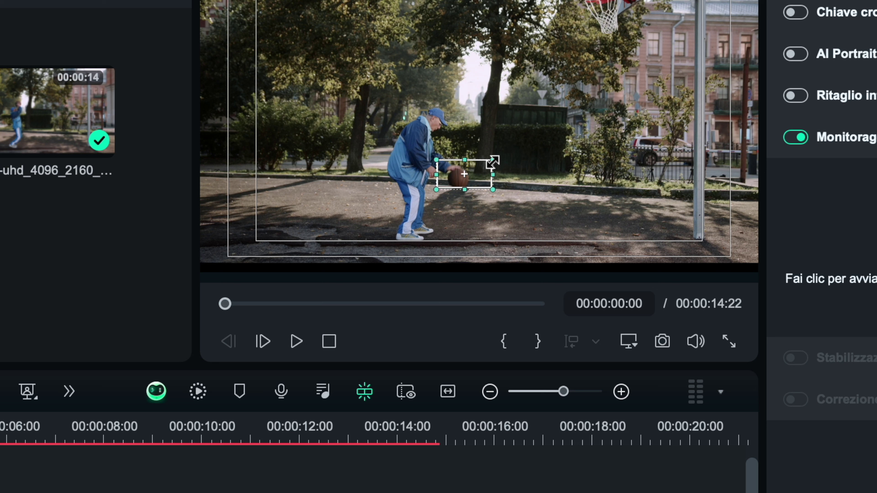
drag(493, 163, 469, 178)
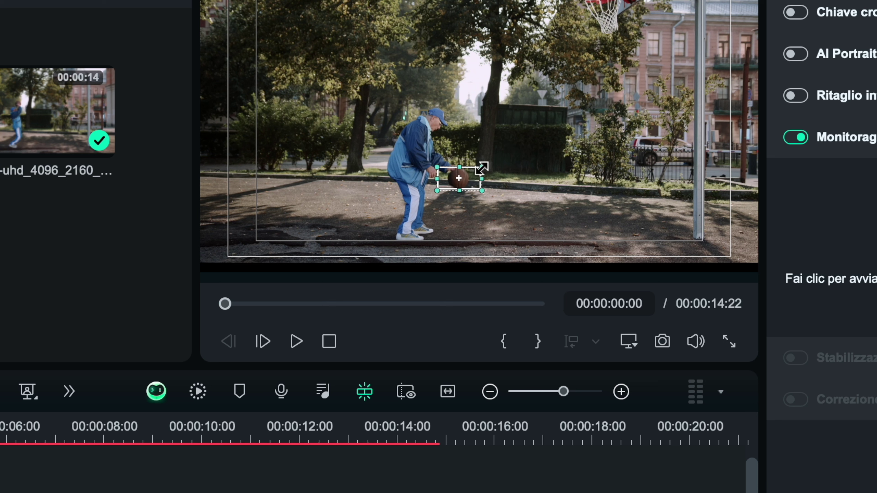
drag(482, 167, 479, 169)
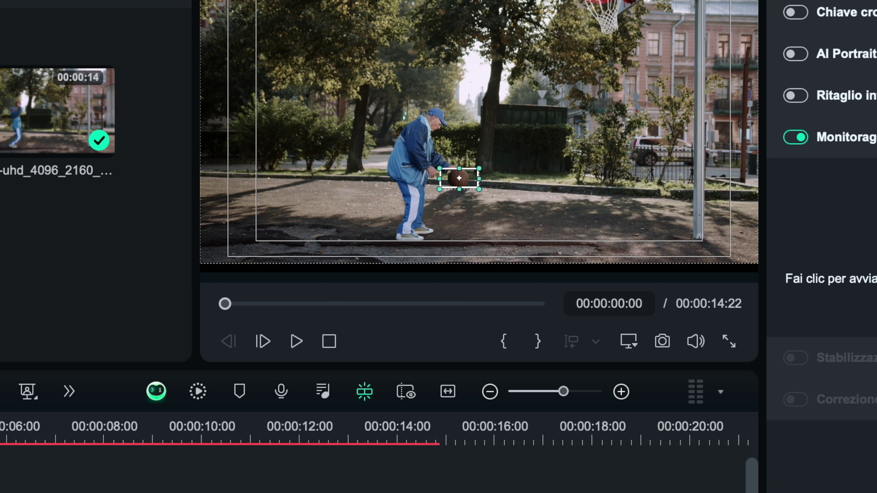
click(828, 278)
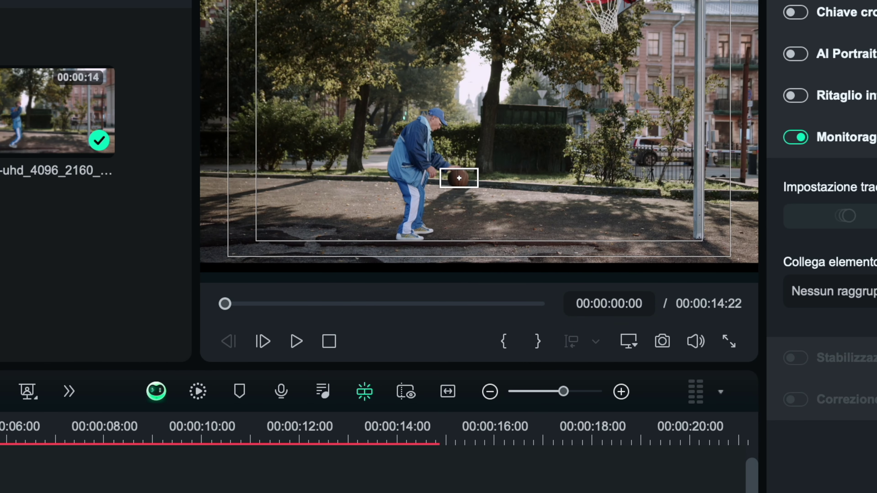
key(space)
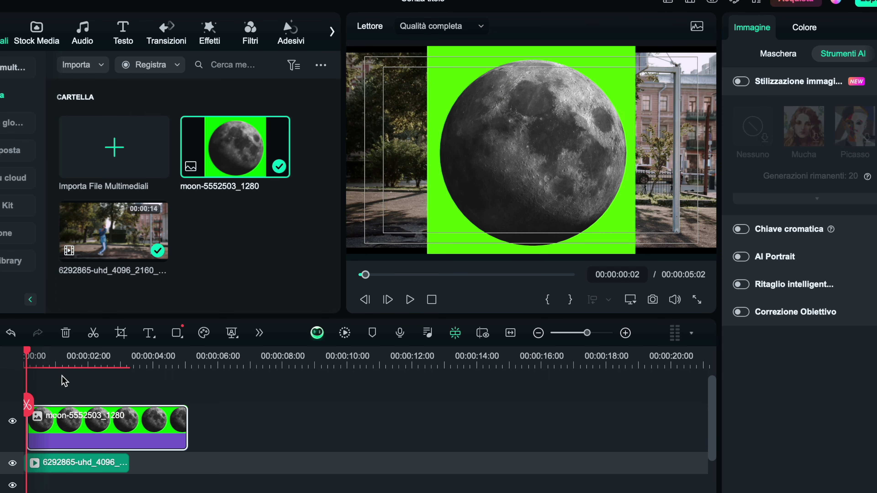
- Remove the moon image's green background with the chroma key and scale the image to 22%
scroll(63, 381, up, 1)
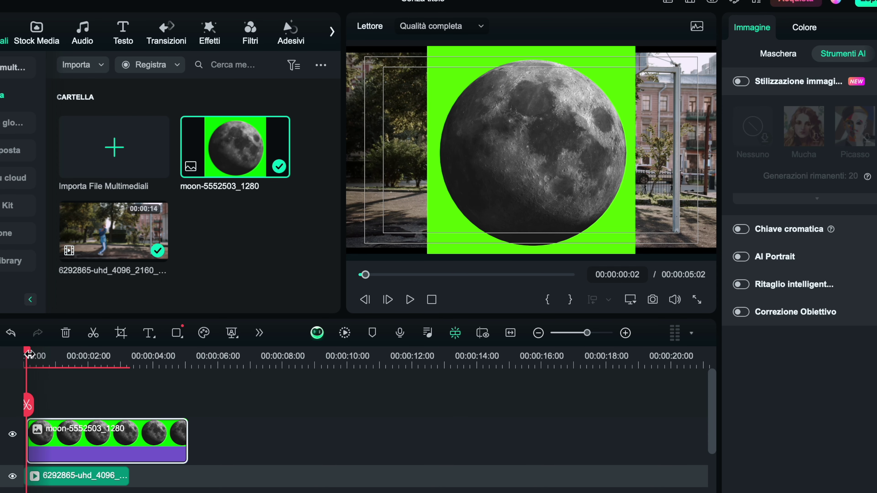
scroll(51, 356, up, 2)
scroll(51, 356, up, 1)
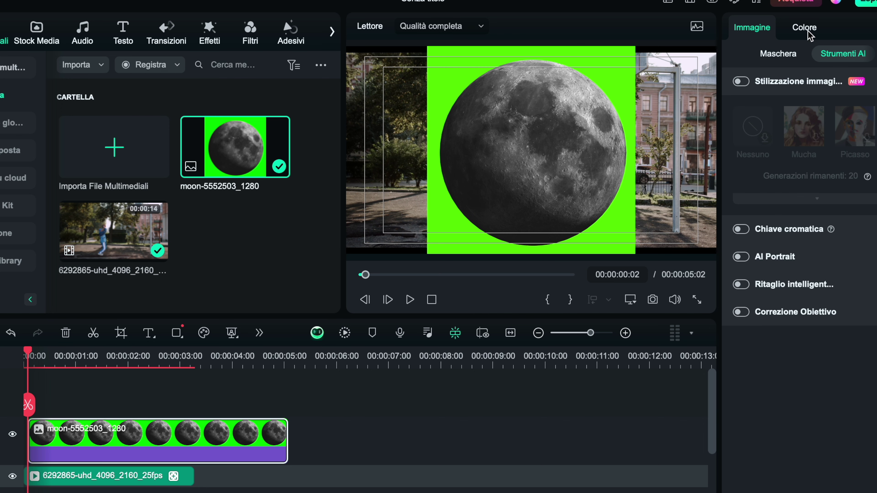
click(742, 231)
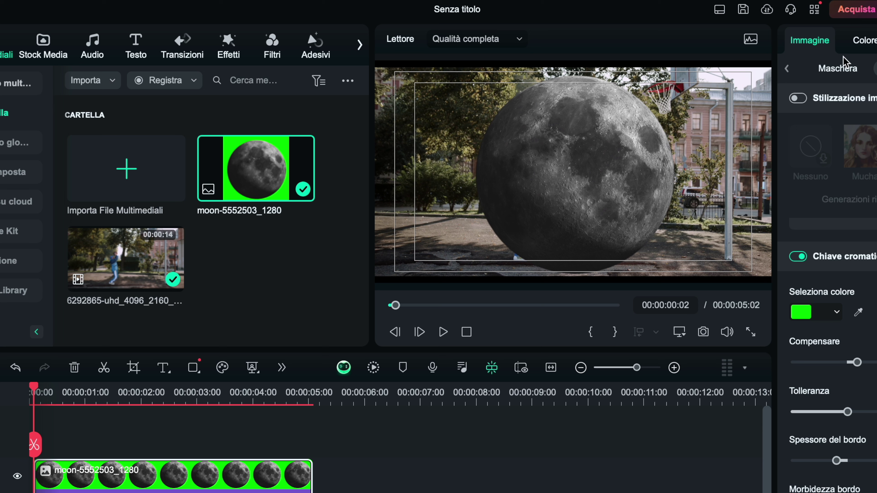
click(835, 68)
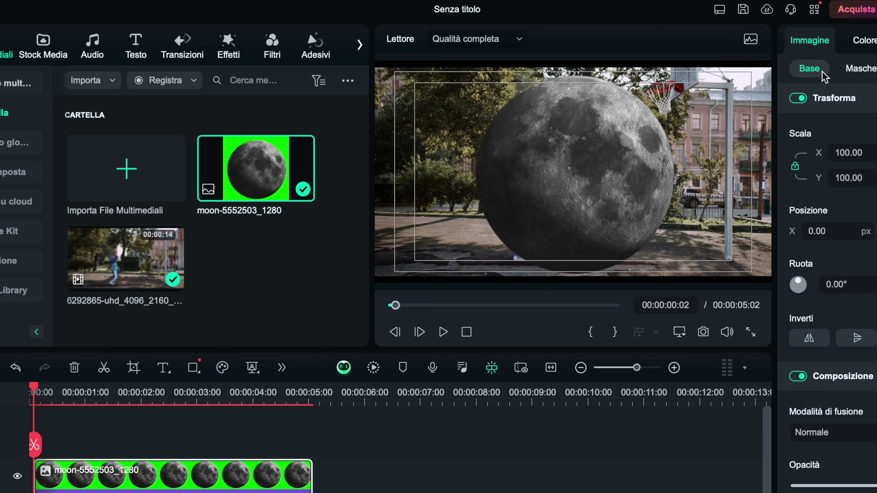
drag(844, 159, 792, 167)
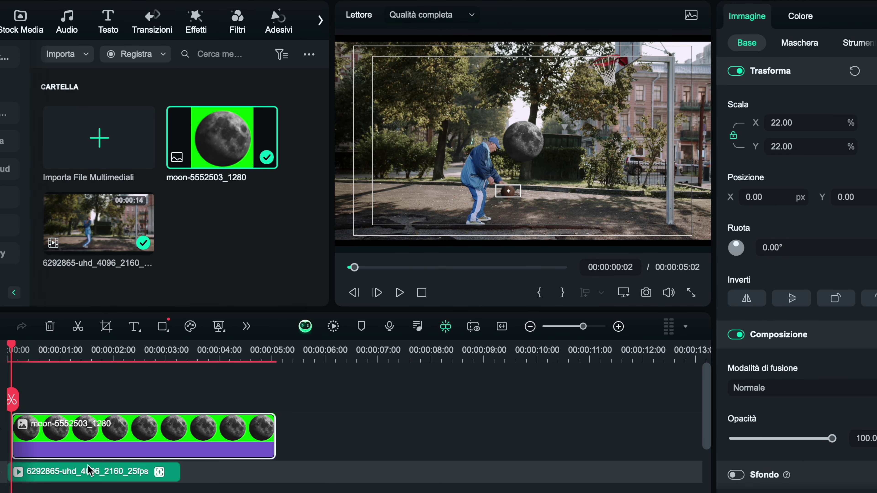
- Link moon-5552503_1280 to the basketball clip's motion tracking and play the result full screen from the start
click(89, 471)
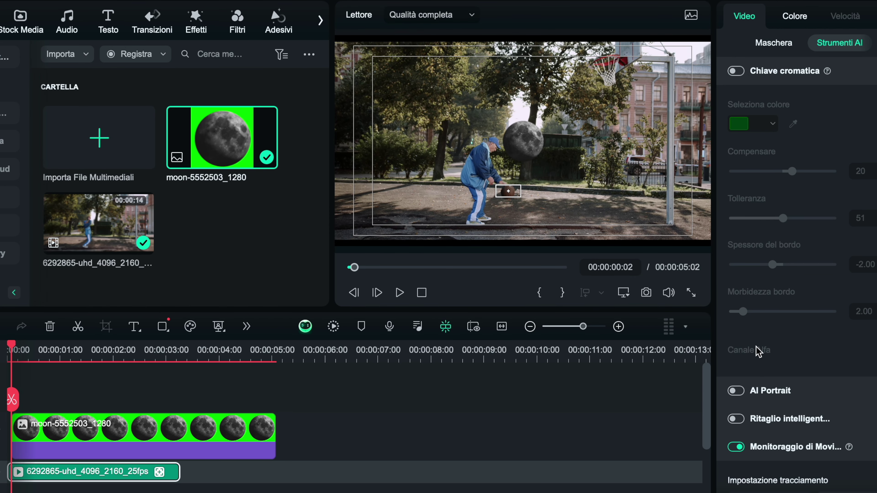
scroll(758, 351, down, 5)
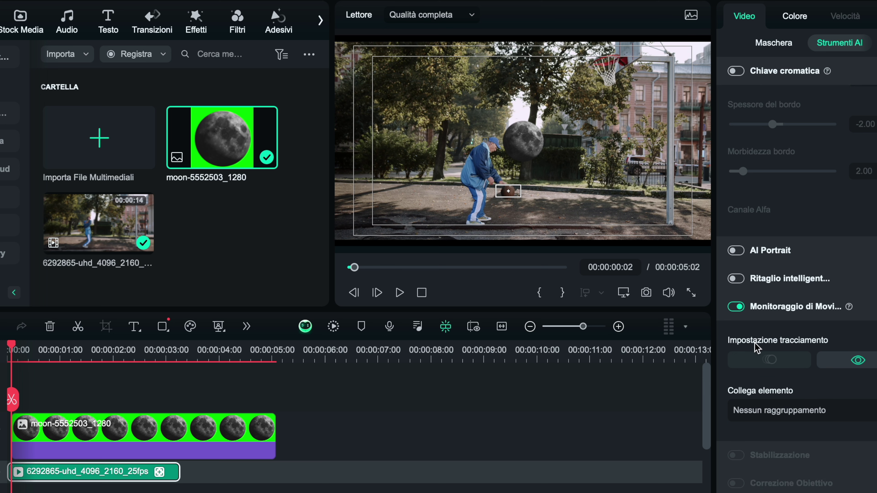
click(809, 417)
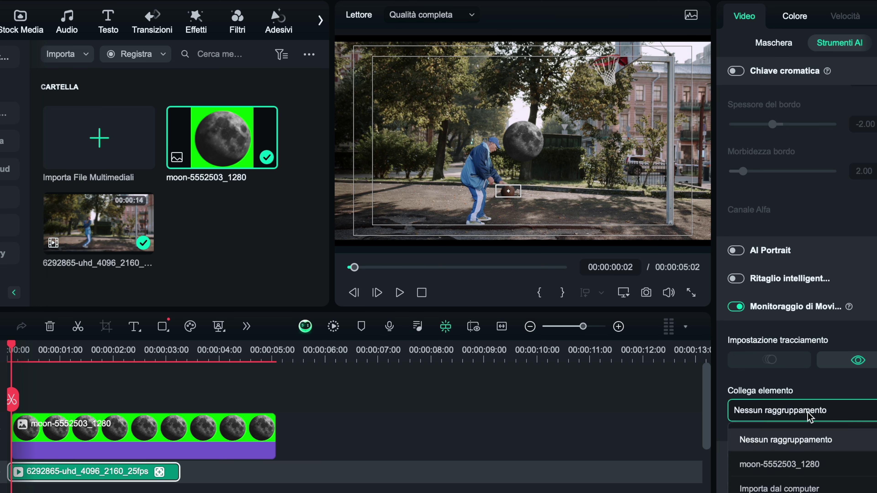
click(814, 465)
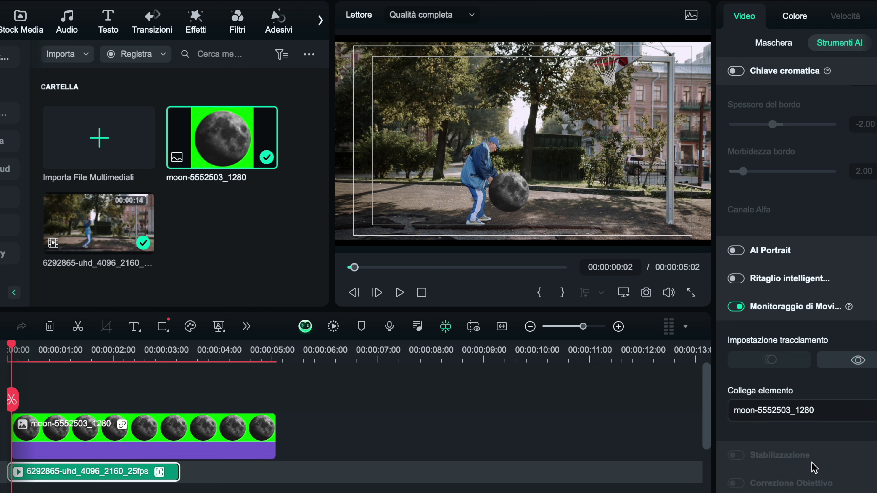
drag(10, 348, 8, 348)
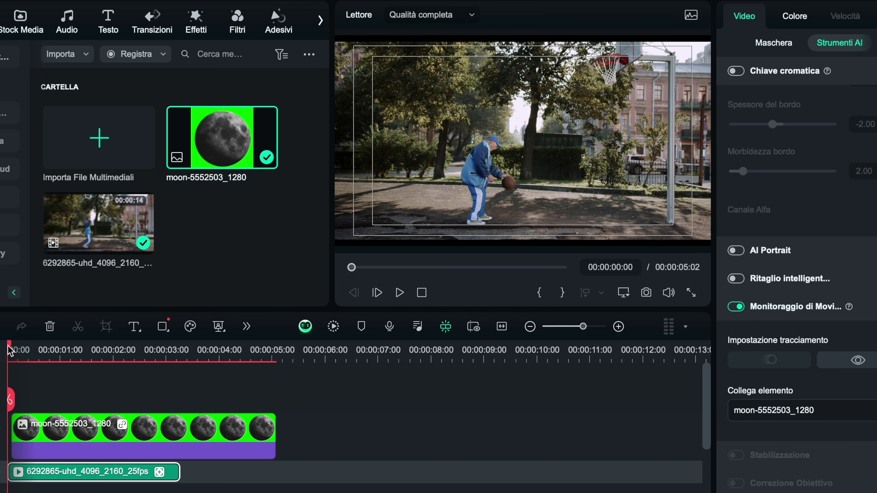
click(691, 292)
key(space)
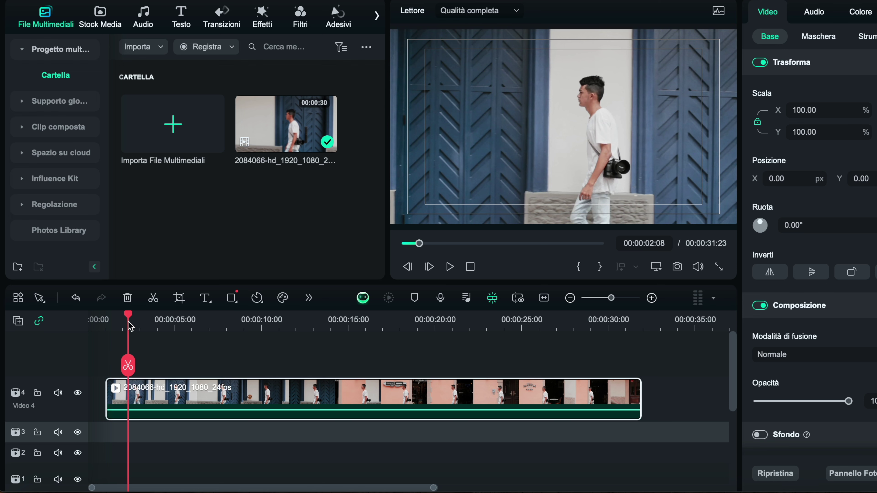
- Move the walking man clip to the start of the timeline and return the playhead to the beginning
drag(130, 324, 214, 323)
drag(151, 408, 134, 408)
drag(216, 321, 89, 327)
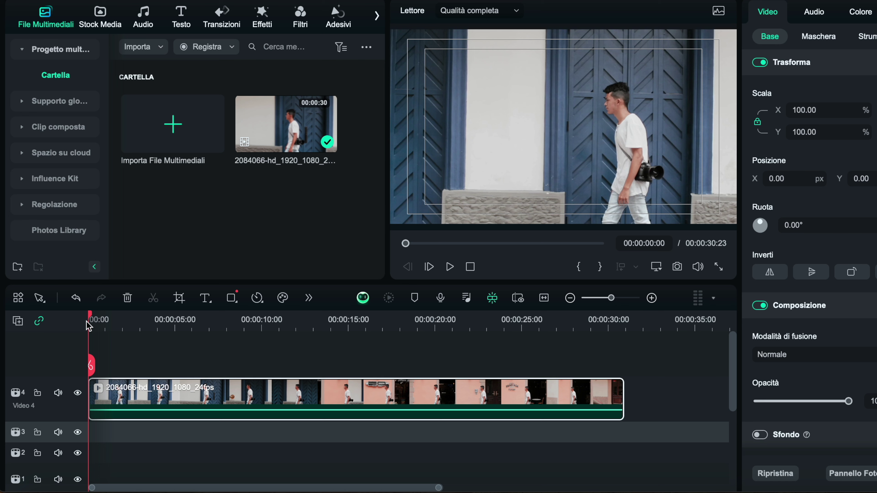
- Place the Neon titolo 09 title above the walking man clip across its full length and hide the title's track
click(181, 17)
scroll(186, 129, down, 5)
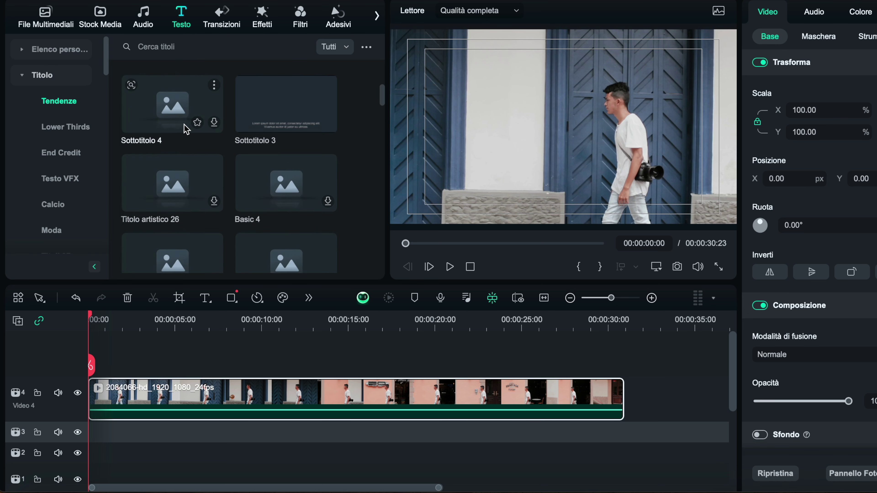
click(216, 199)
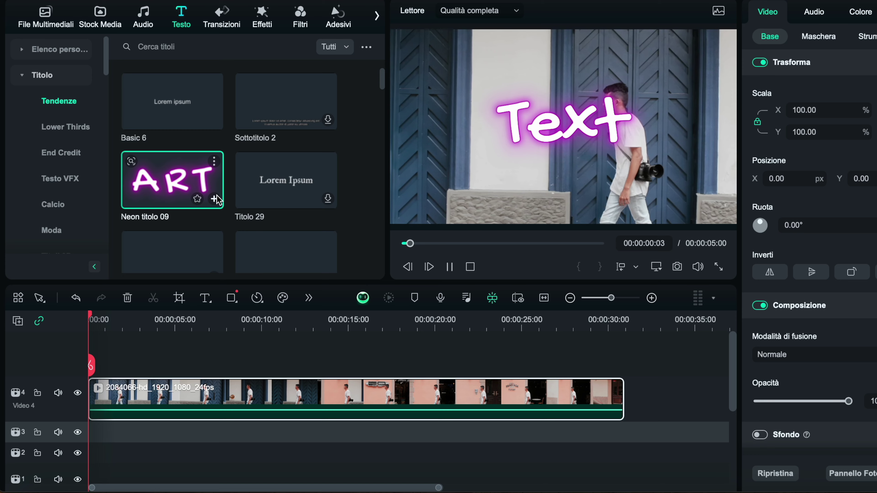
drag(217, 200, 624, 386)
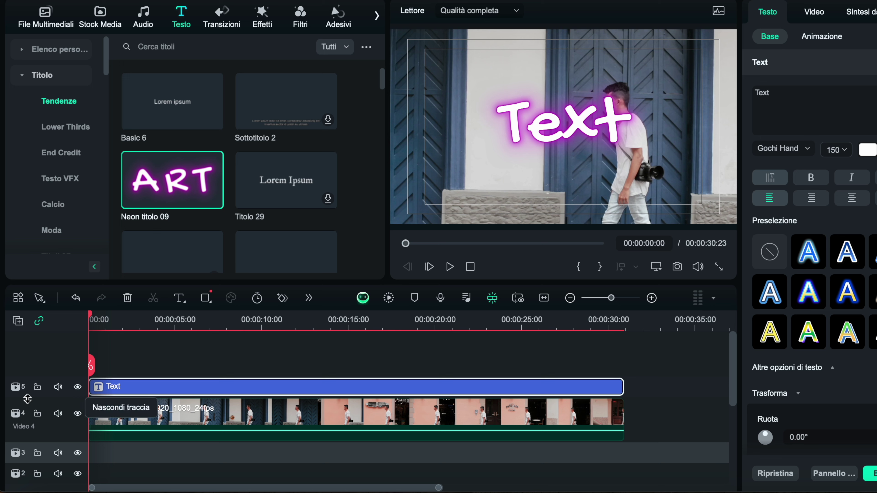
click(77, 387)
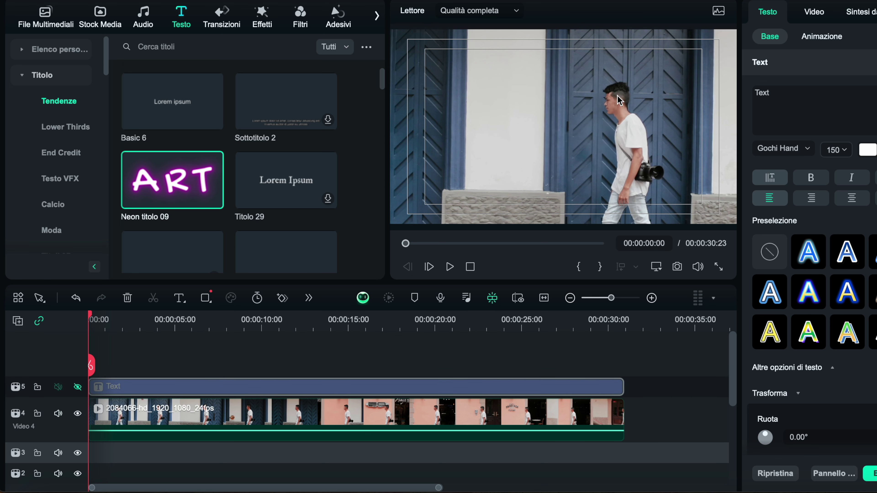